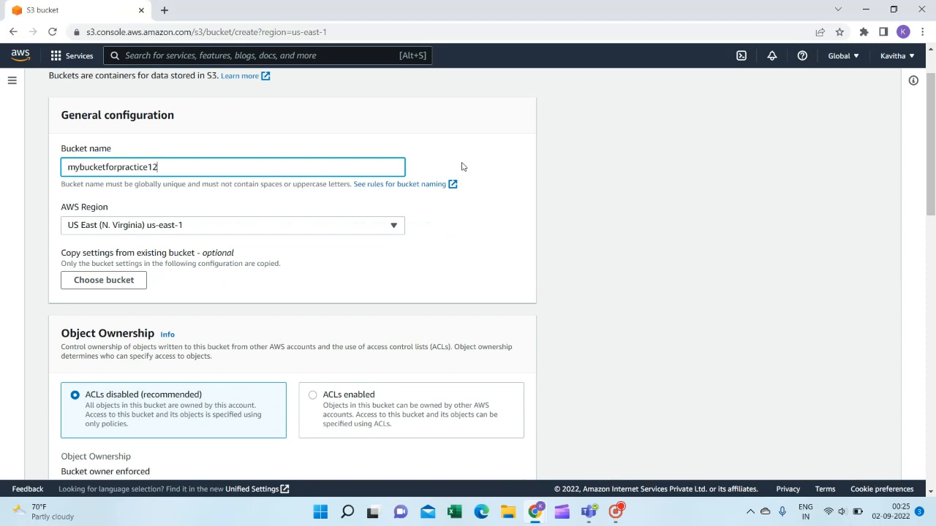
Choose US East (N. Virginia) us-east-1 as the AWS Region for the new bucket mybucketforpractice12
left_click(449, 227)
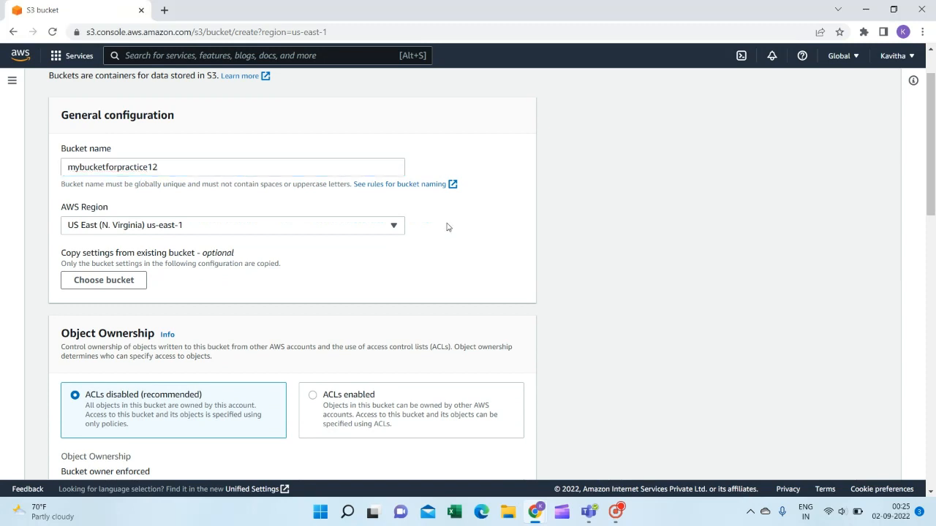
left_click(361, 232)
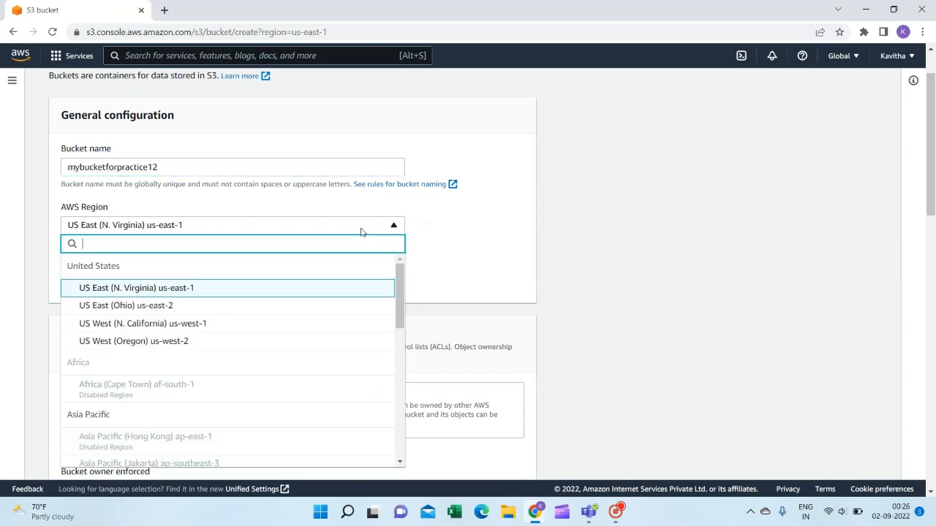
left_click(189, 288)
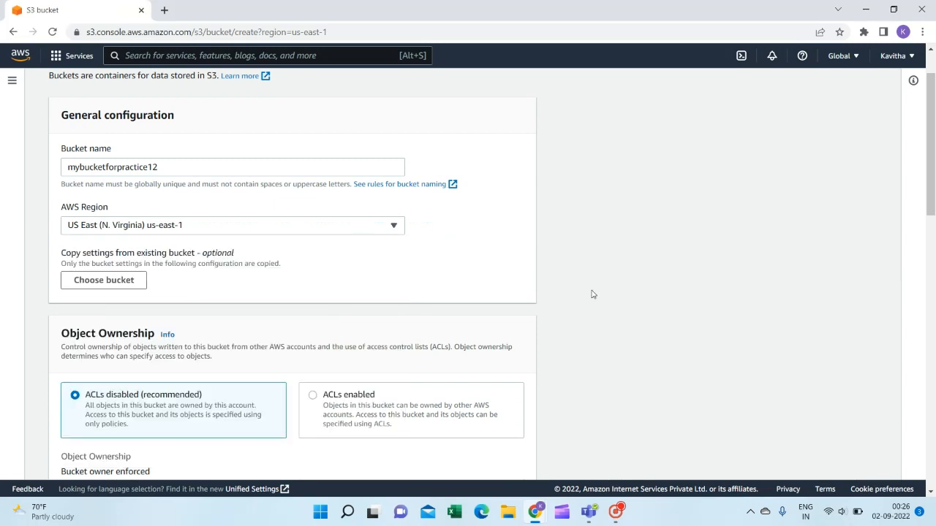
Turn off Block all public access for the new bucket
left_click_drag(931, 196, 930, 259)
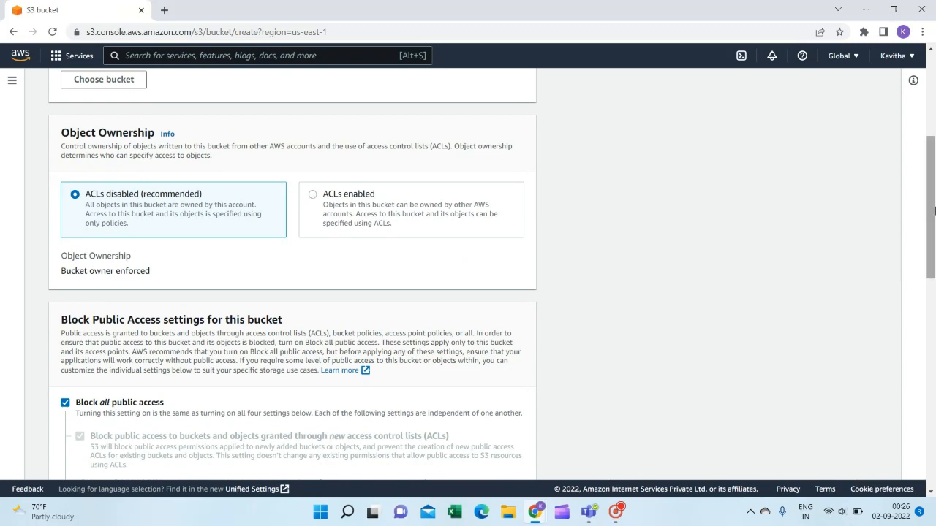
left_click_drag(934, 211, 934, 253)
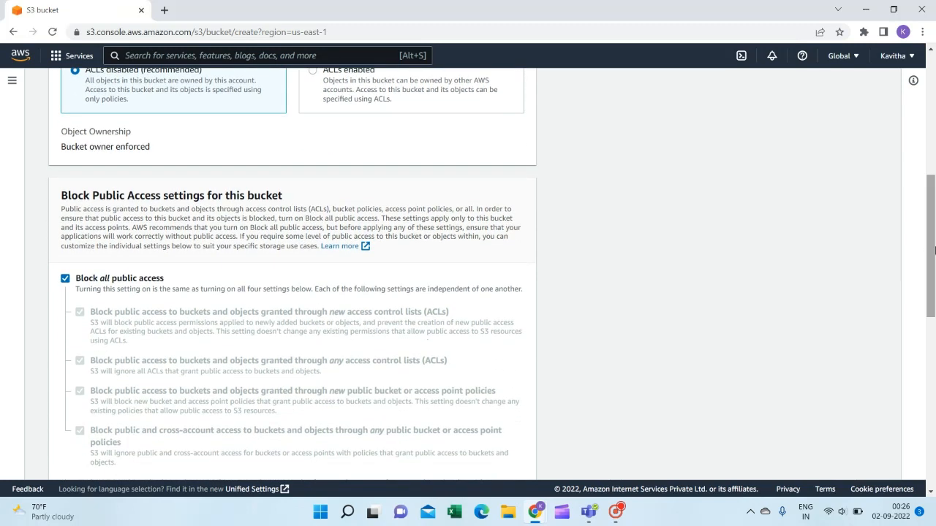
left_click(66, 280)
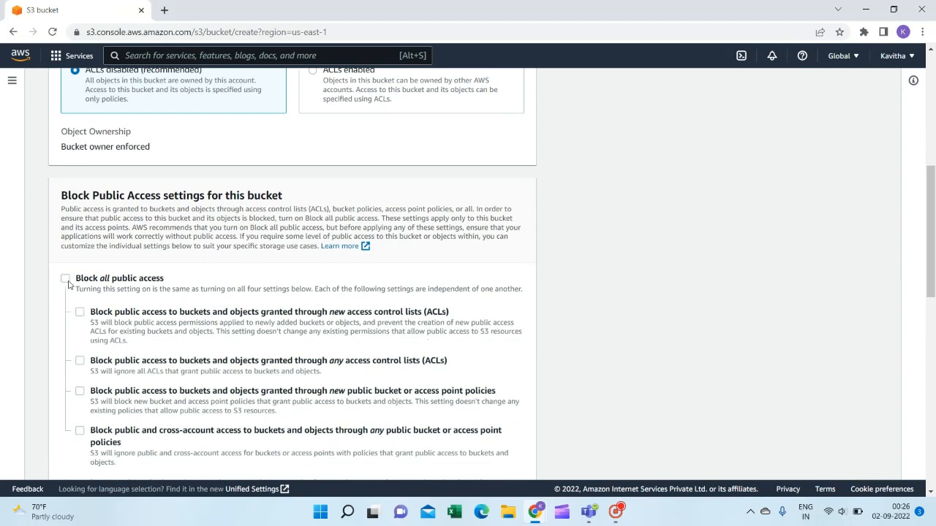
Enable Bucket Versioning, leave server-side encryption disabled, and try to create the bucket
left_click_drag(934, 237, 934, 370)
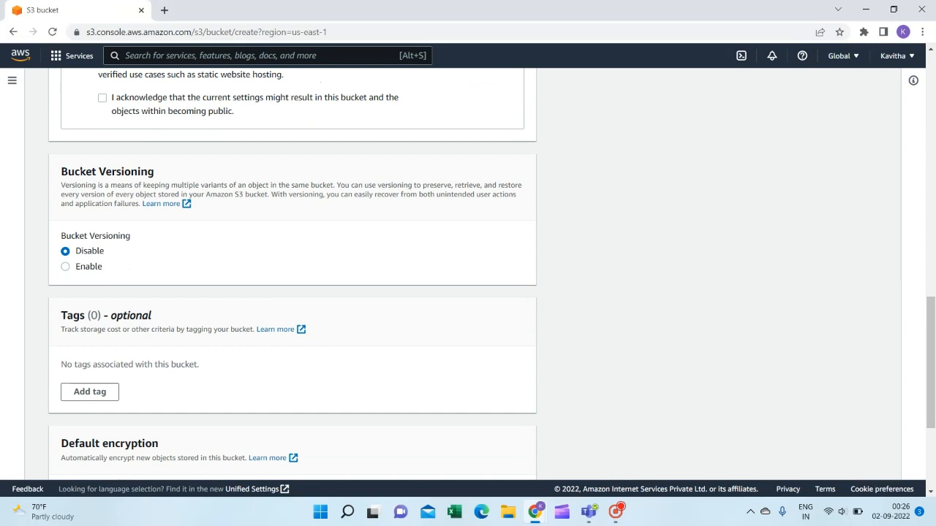
left_click(65, 267)
left_click_drag(932, 308, 933, 381)
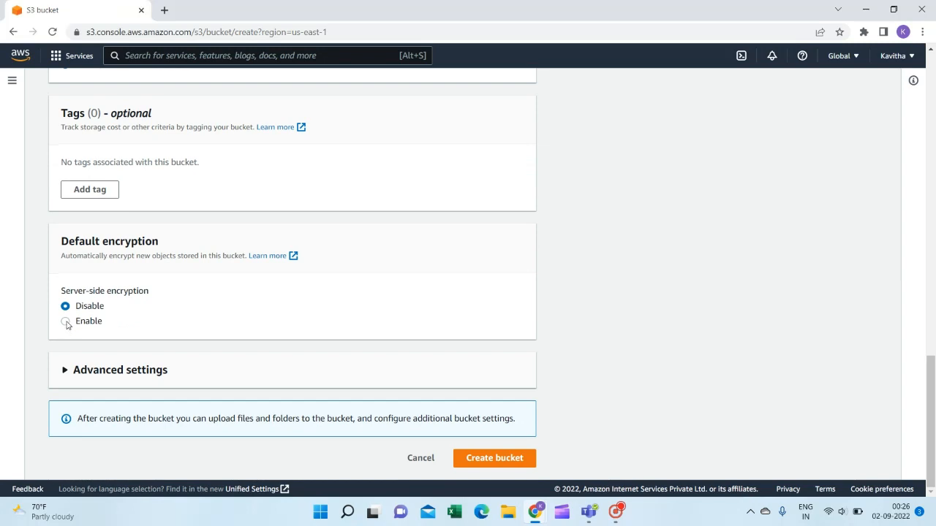
left_click(503, 464)
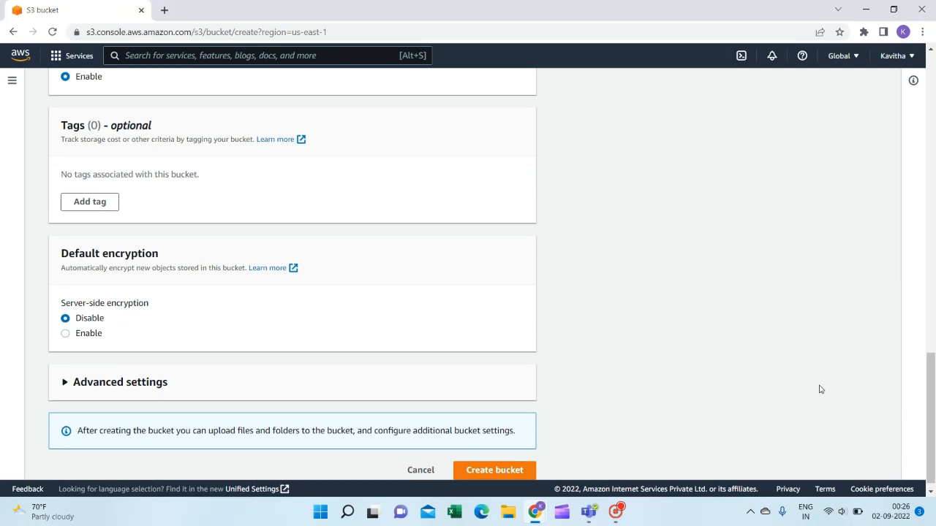
Acknowledge that the bucket and its objects might become public, and create the bucket
left_click_drag(932, 385, 933, 299)
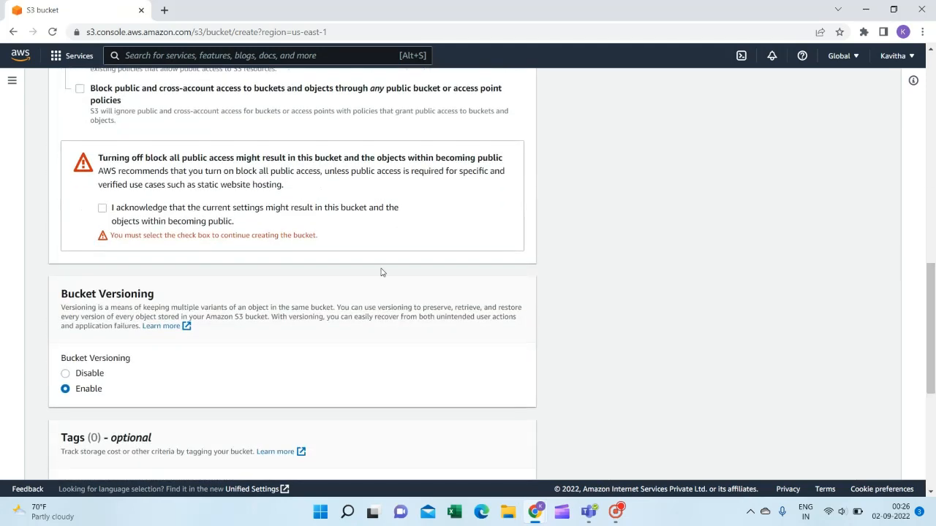
left_click(102, 211)
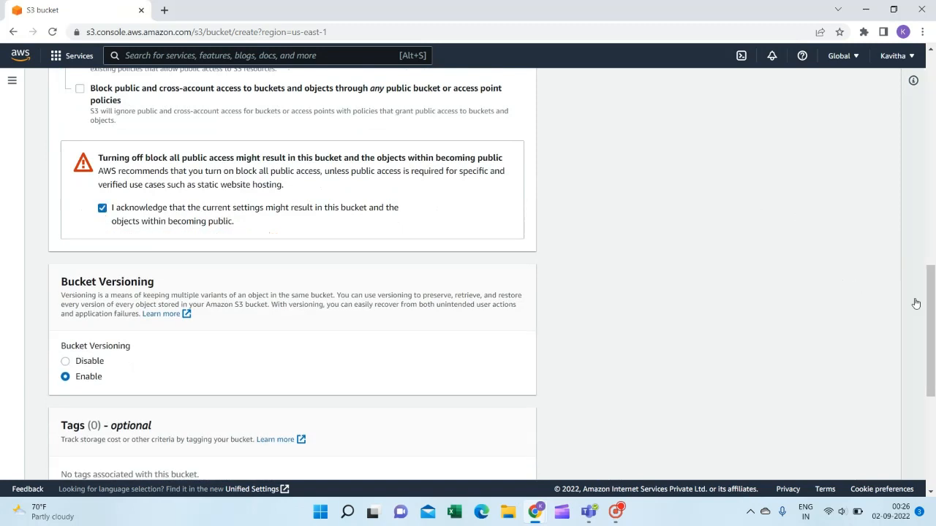
left_click_drag(931, 313, 932, 402)
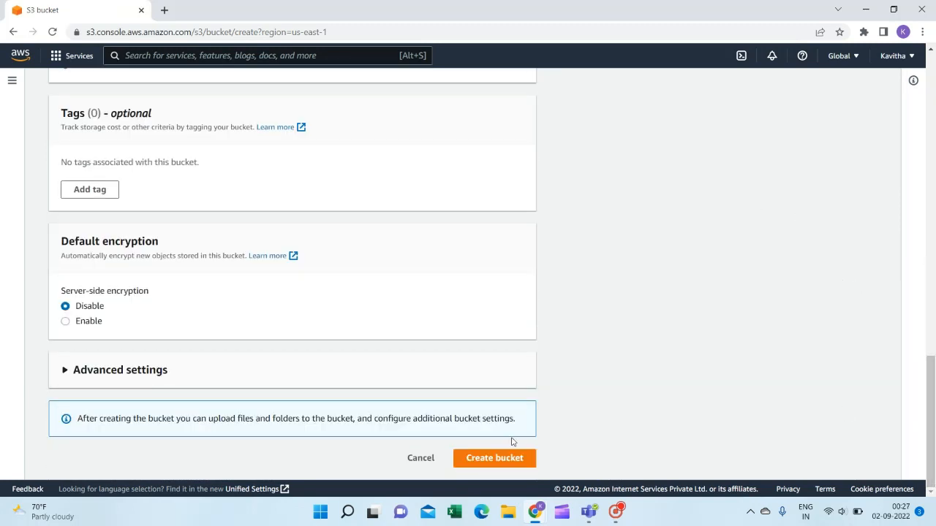
left_click(500, 459)
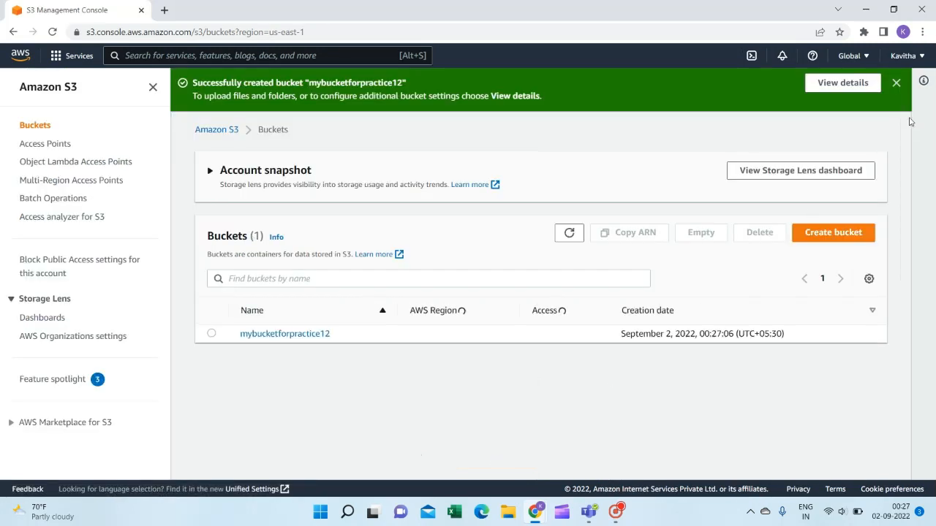
left_click(896, 85)
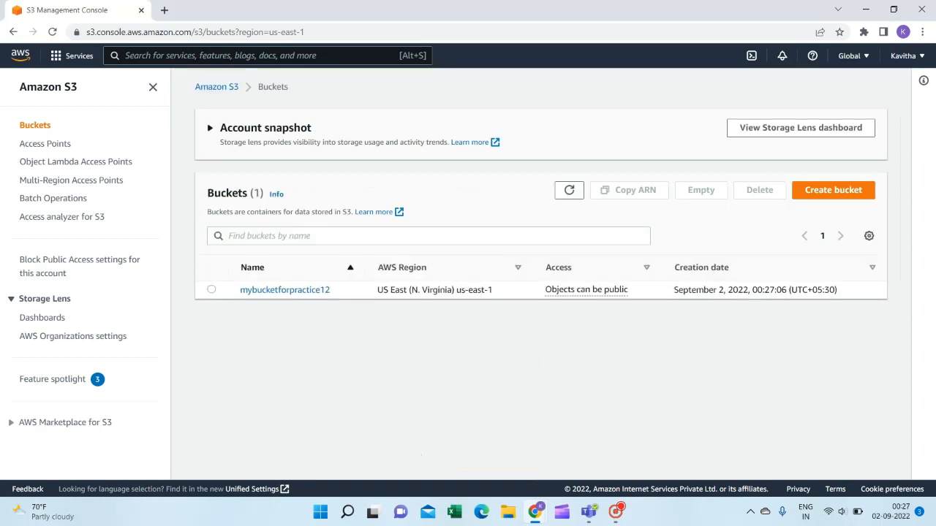
Open the bucket mybucketforpractice12 and add aws logo.png from the Desktop to a new upload
left_click(294, 290)
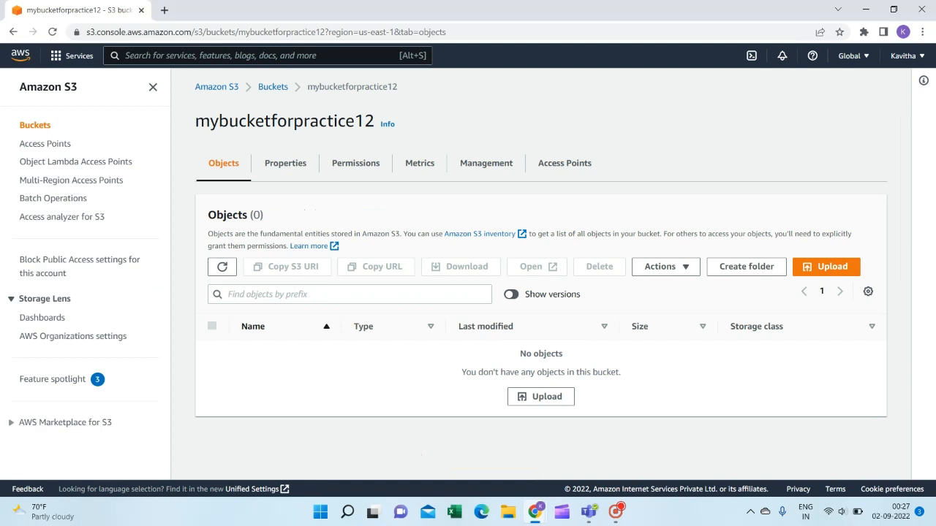
left_click(540, 405)
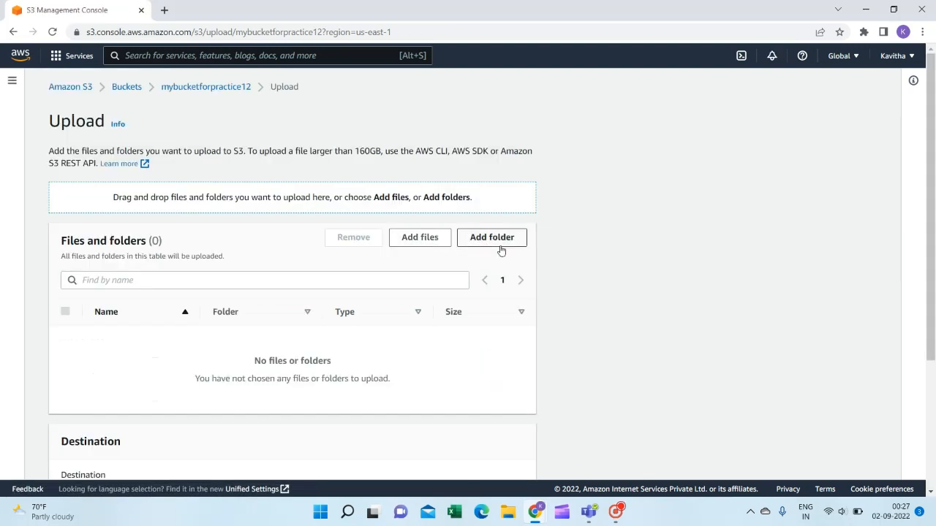
left_click(425, 249)
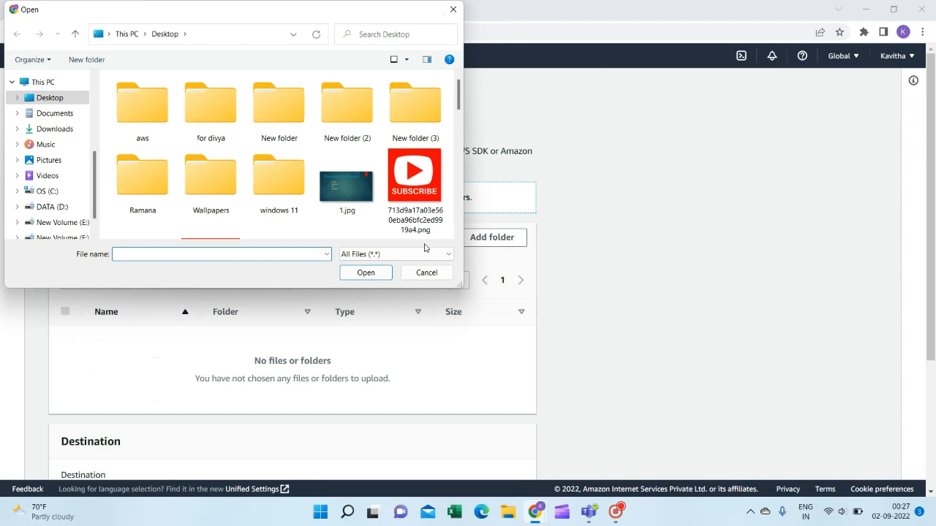
left_click(460, 117)
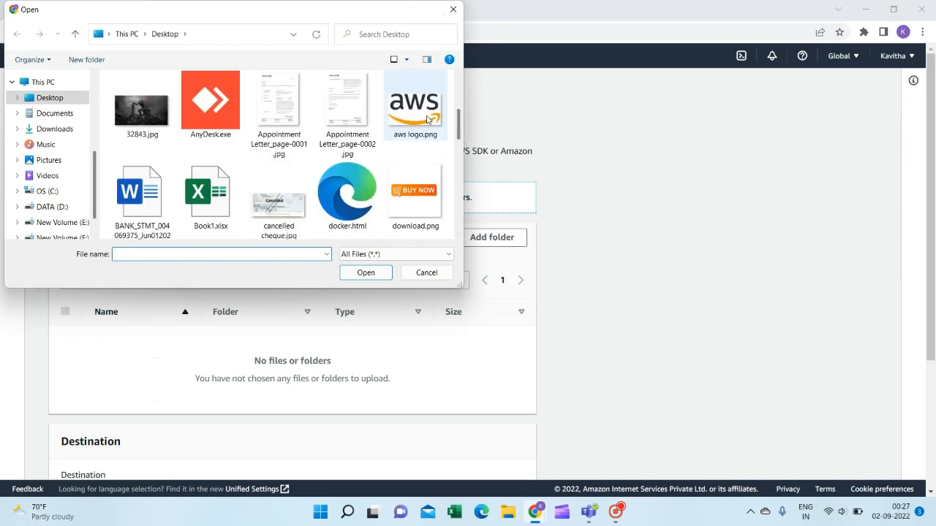
left_click(427, 119)
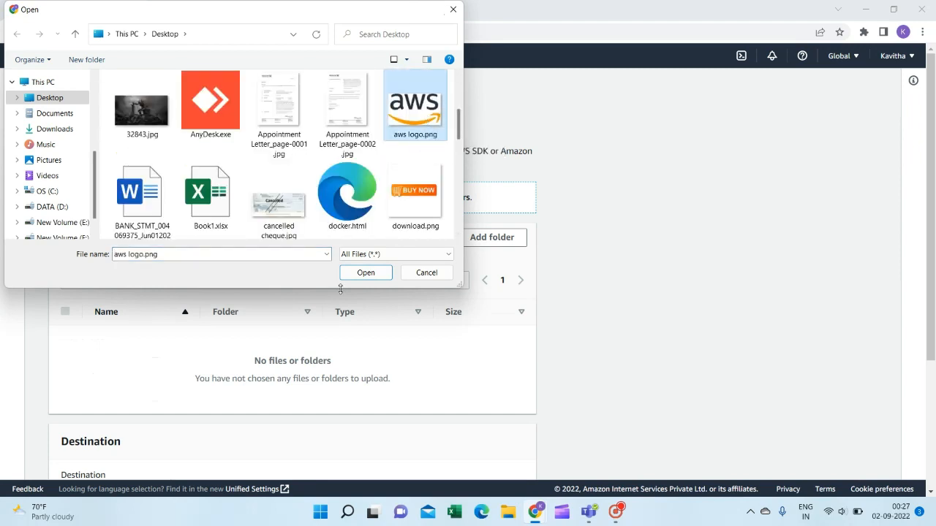
left_click(381, 276)
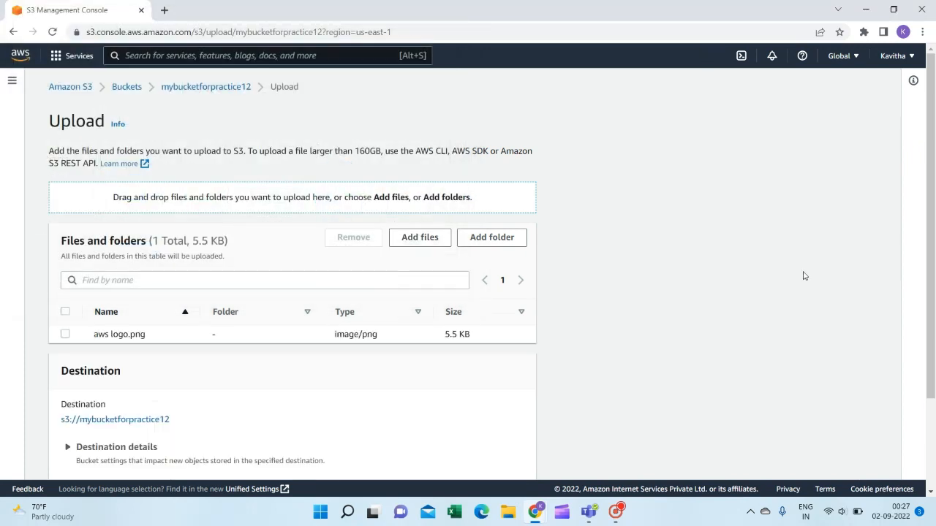
Upload aws logo.png to the bucket and return to its object list
scroll(933, 202, "down", 2)
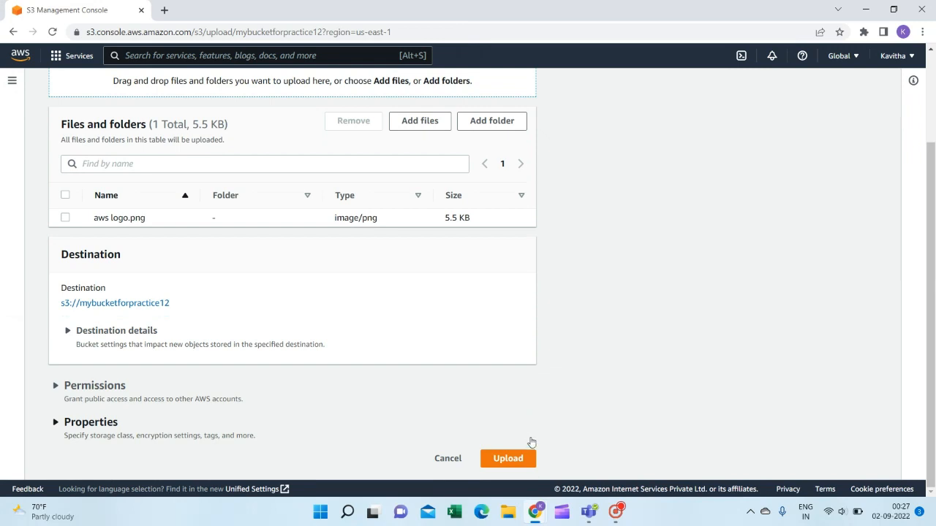
left_click(519, 459)
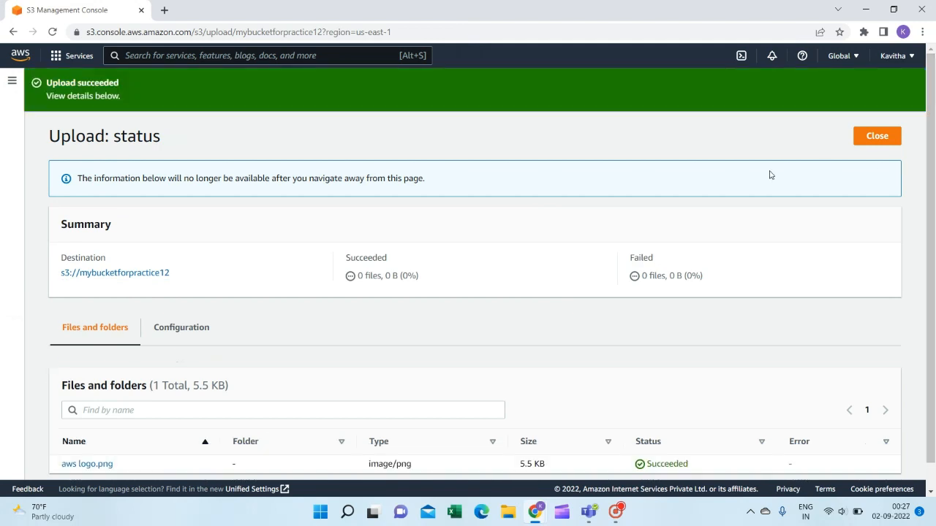
left_click(876, 136)
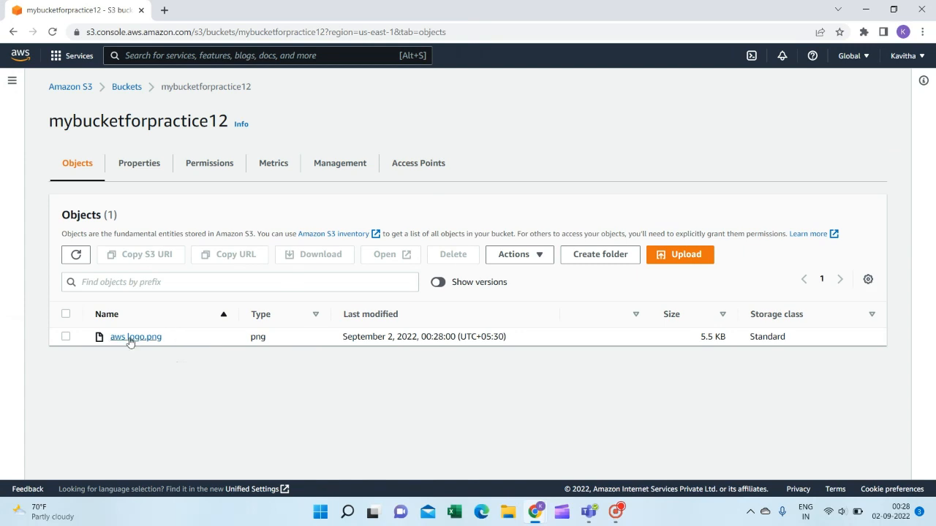
Check the bucket's permissions briefly and return to its object list
left_click(65, 337)
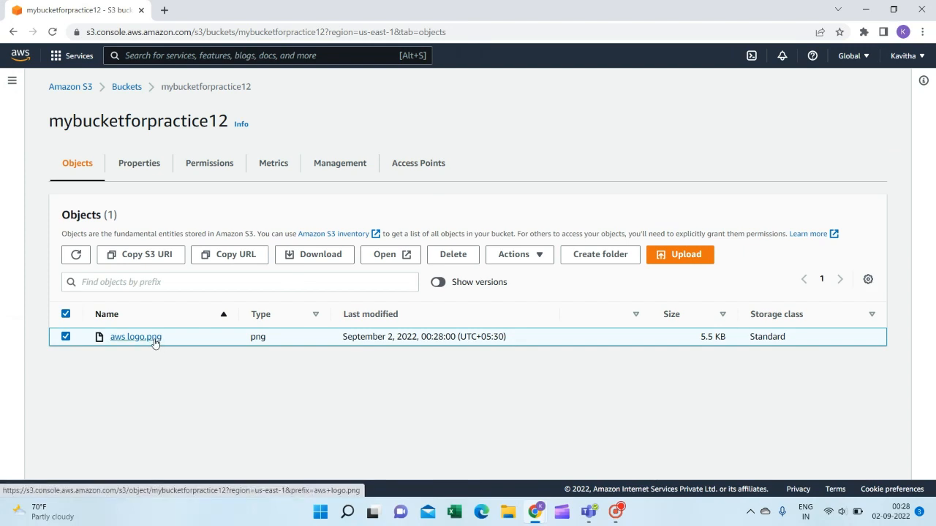
left_click(209, 175)
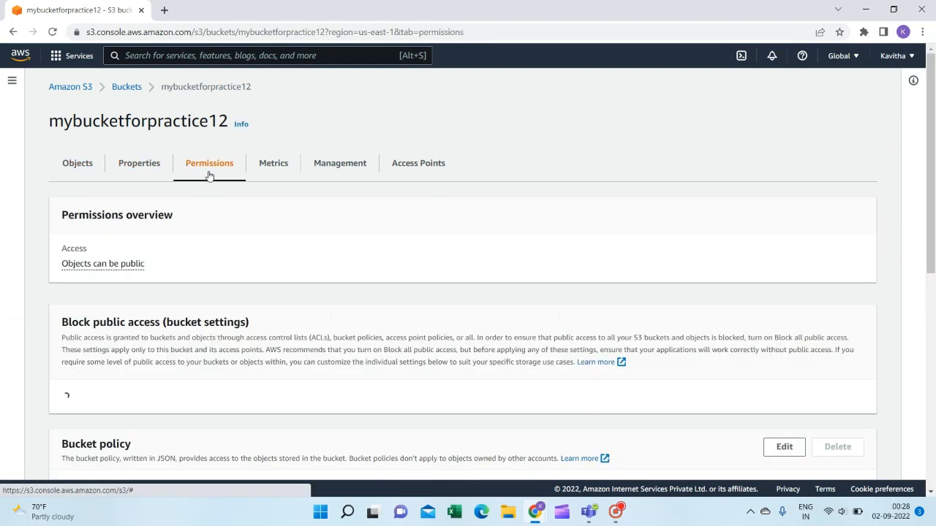
left_click(92, 164)
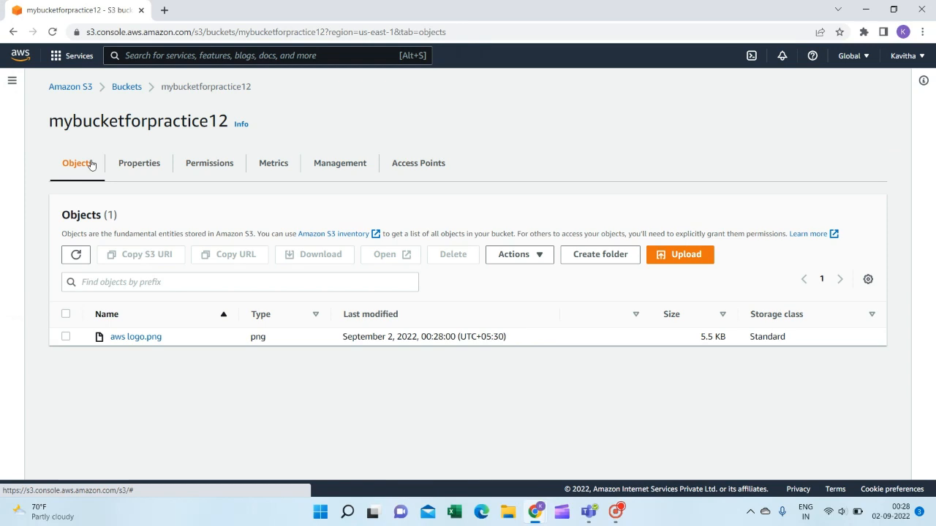
Open the details of aws logo.png and examine the actions available for the object
left_click(135, 338)
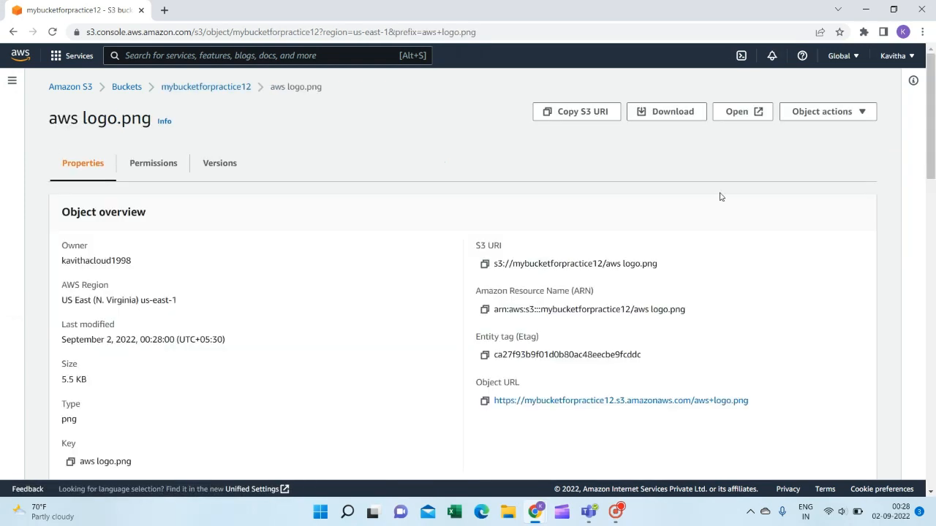
left_click(830, 111)
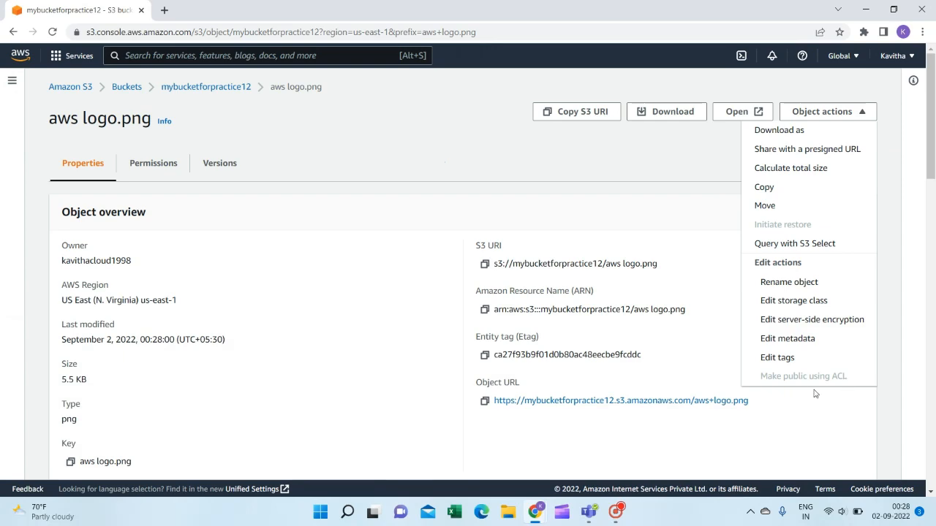
mouse_move(932, 160)
left_mouse_down()
mouse_move(933, 229)
mouse_move(932, 146)
left_mouse_up()
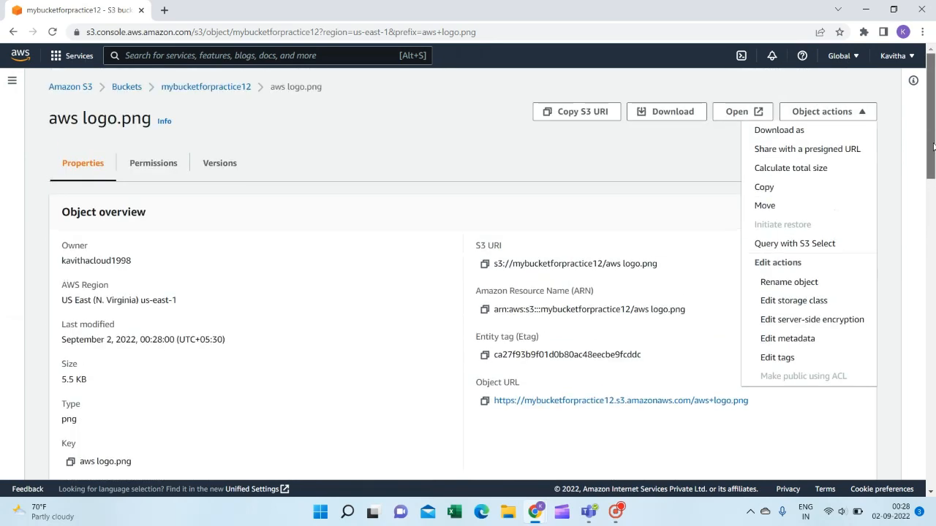
left_click(932, 146)
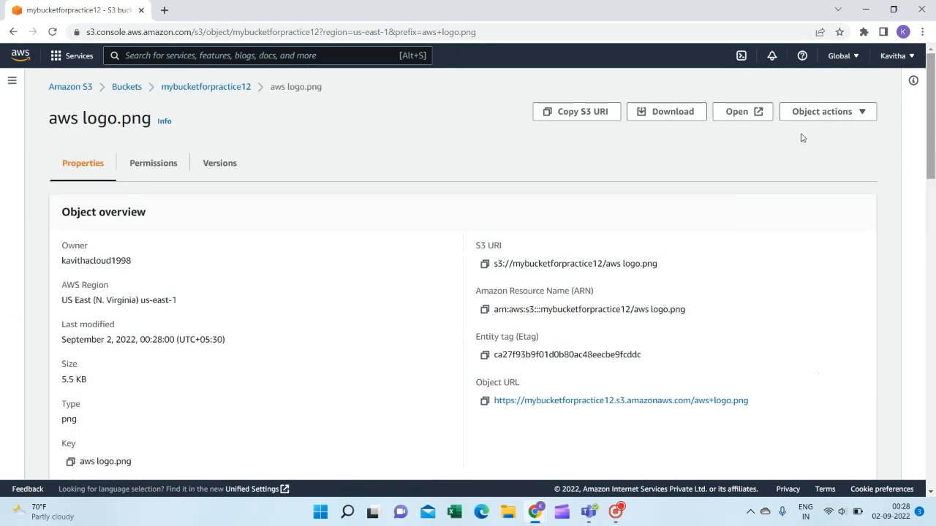
Go back to the bucket list, reopen mybucketforpractice12 and examine its properties from Bucket Versioning to Static website hosting
left_click(125, 87)
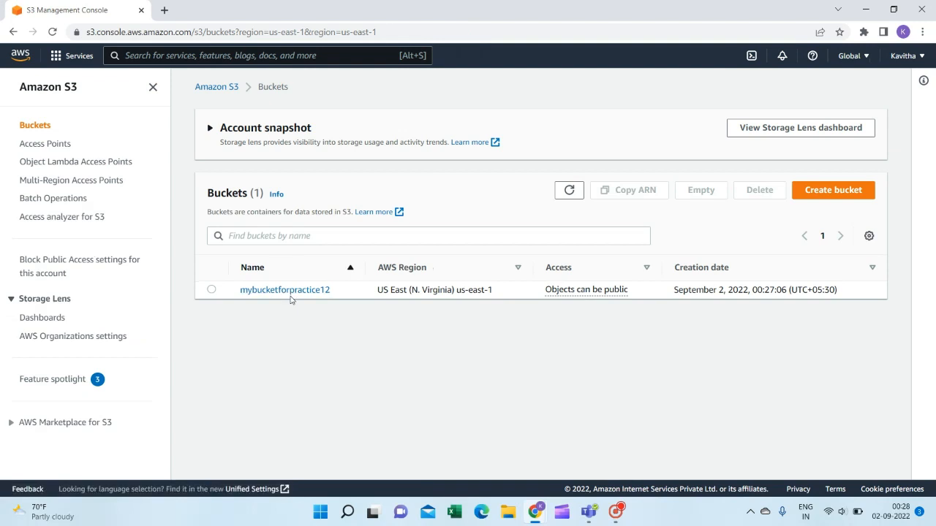
left_click(212, 290)
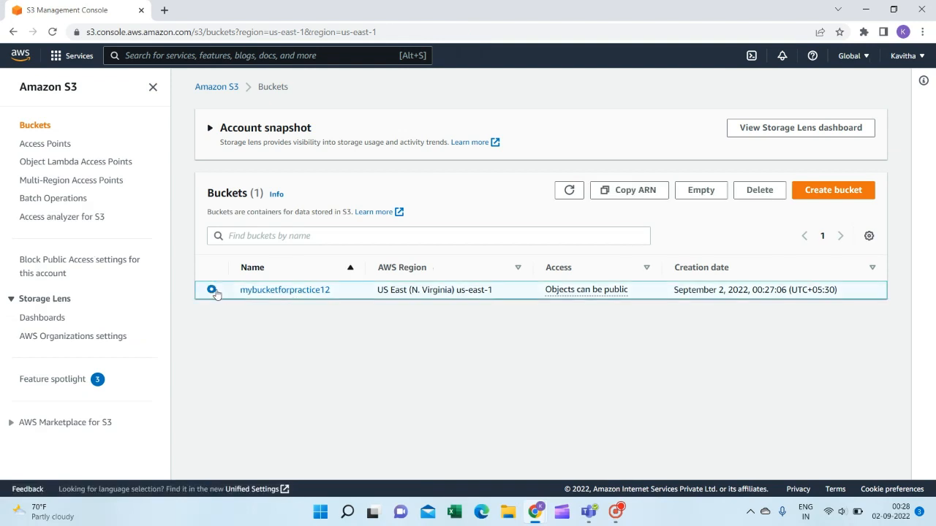
left_click(276, 291)
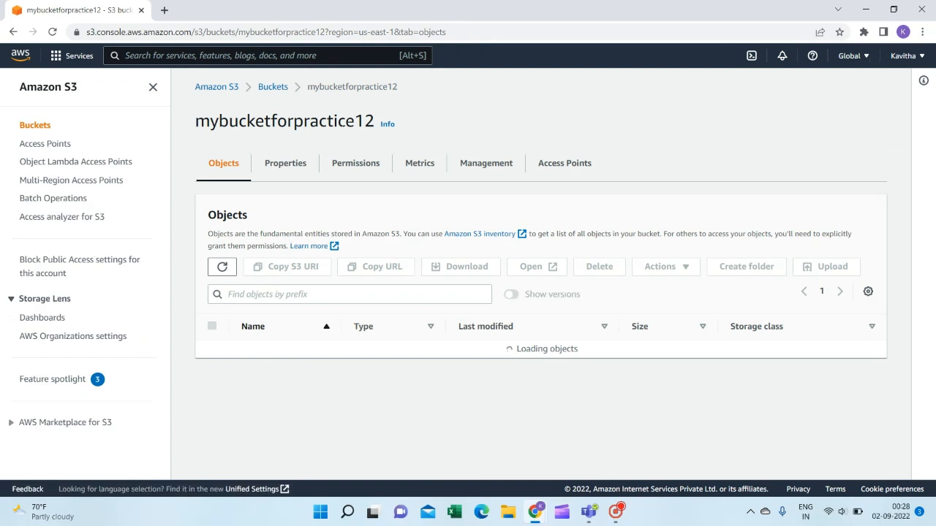
left_click(291, 169)
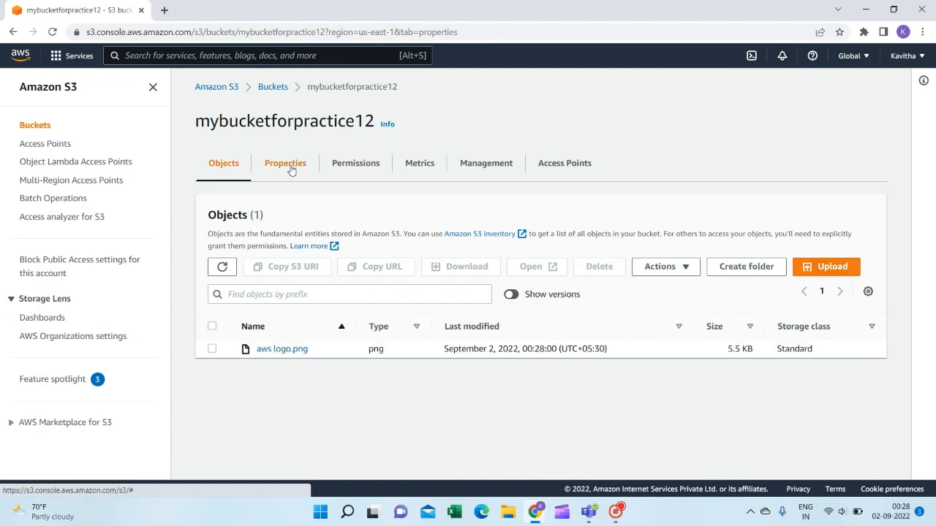
left_click_drag(929, 171, 919, 522)
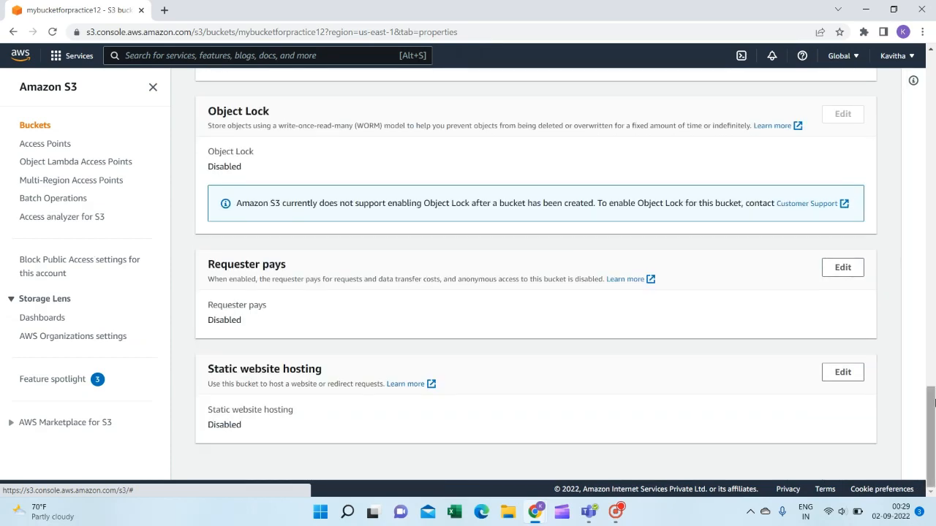
left_click_drag(933, 400, 932, 85)
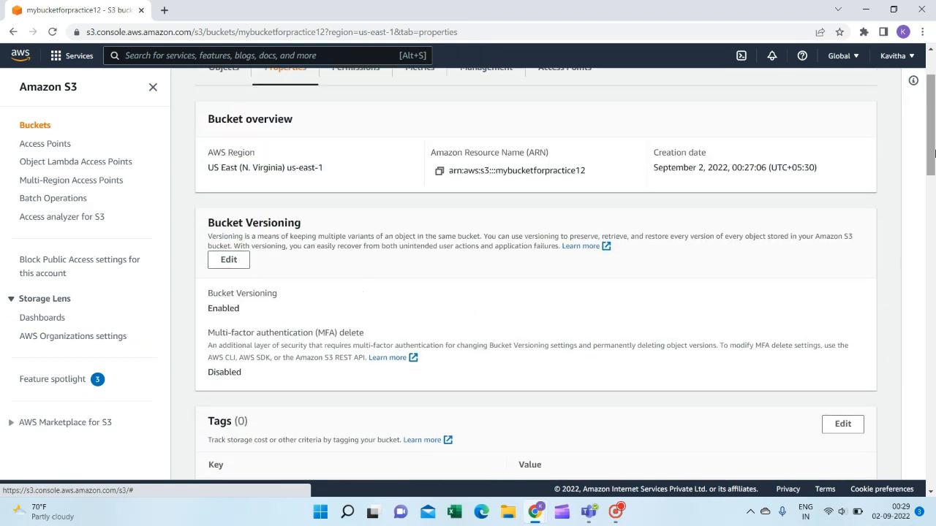
left_click_drag(933, 152, 933, 130)
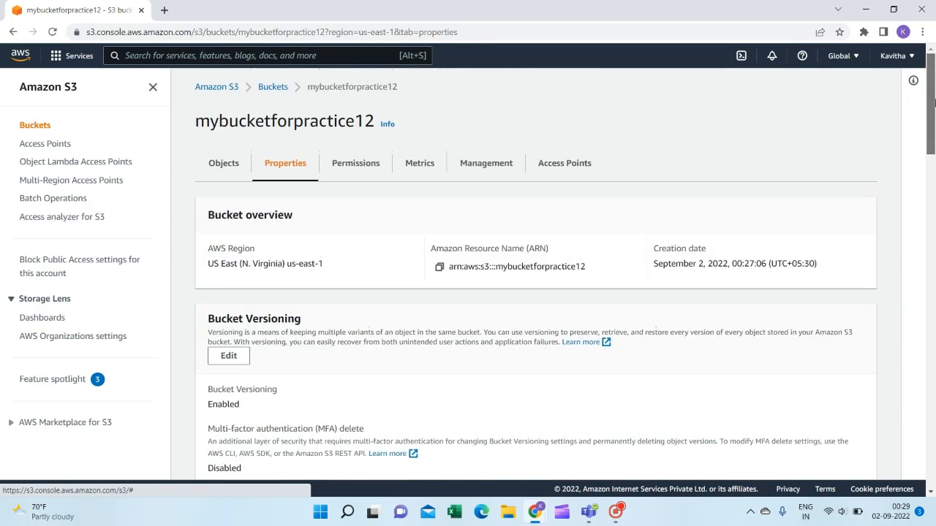
In the bucket's permissions, set Object Ownership to ACLs enabled with Bucket owner preferred, acknowledge that ACLs will be restored, and save
left_click(358, 169)
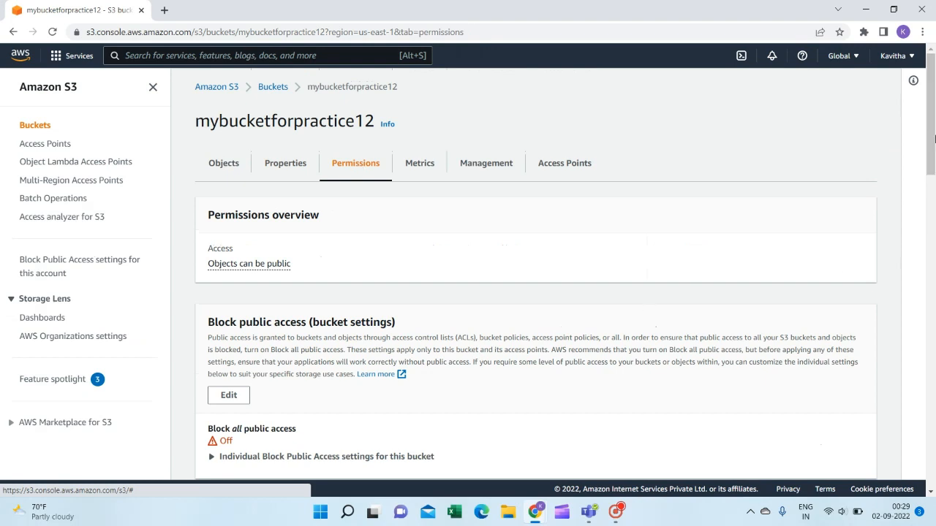
left_click_drag(934, 160, 931, 349)
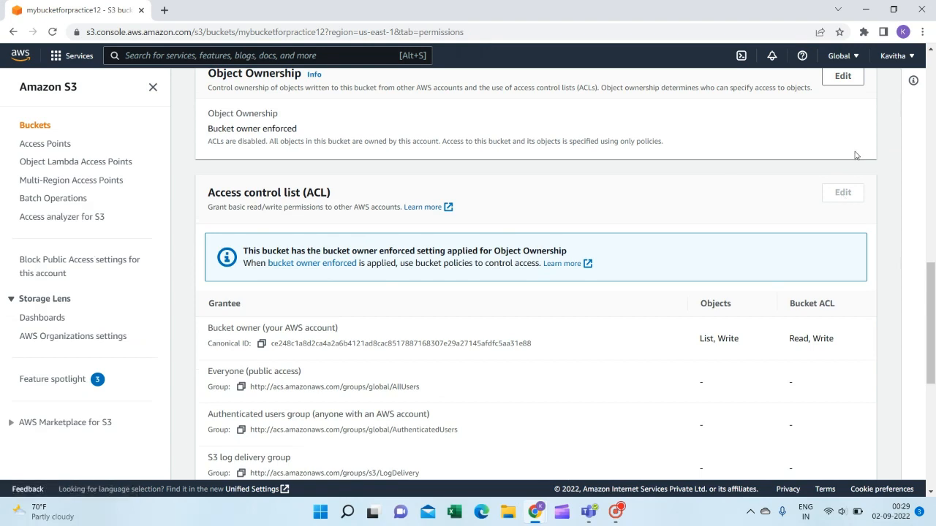
scroll(933, 275, "up", 1)
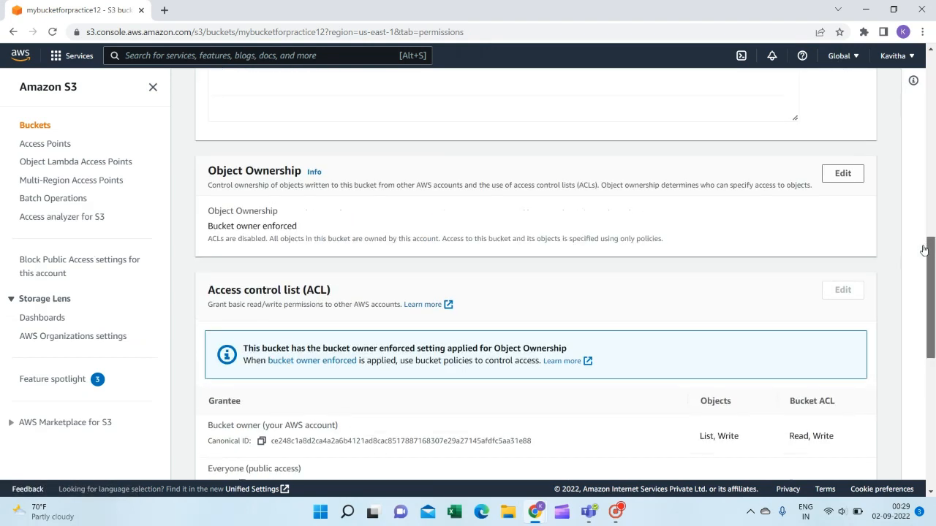
left_click(842, 176)
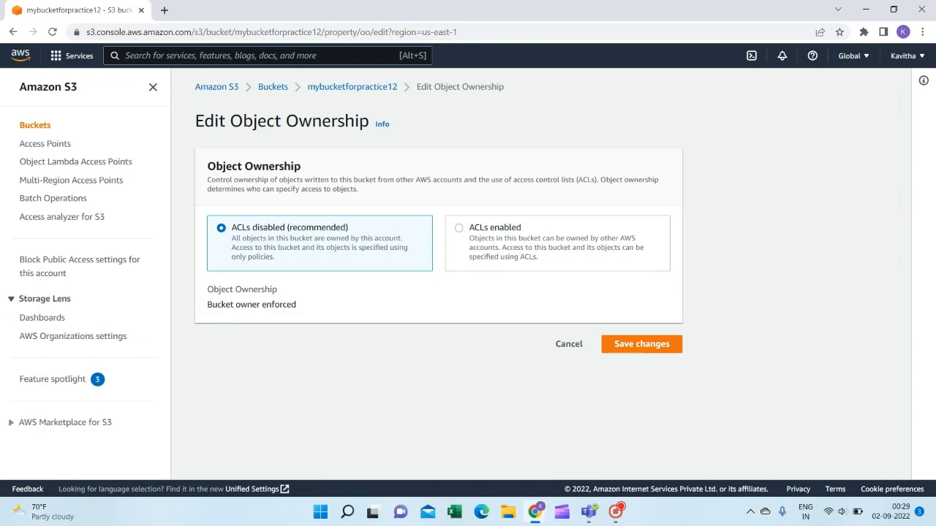
left_click(460, 229)
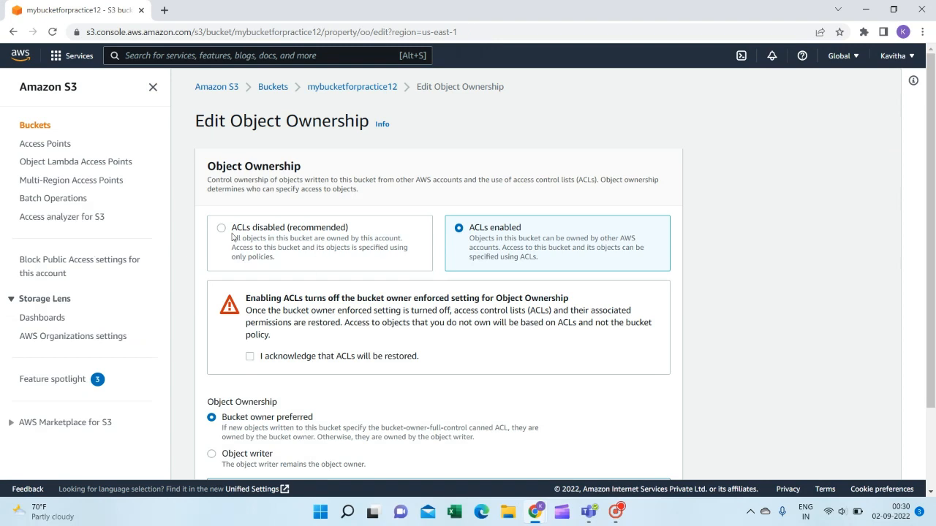
left_click(250, 356)
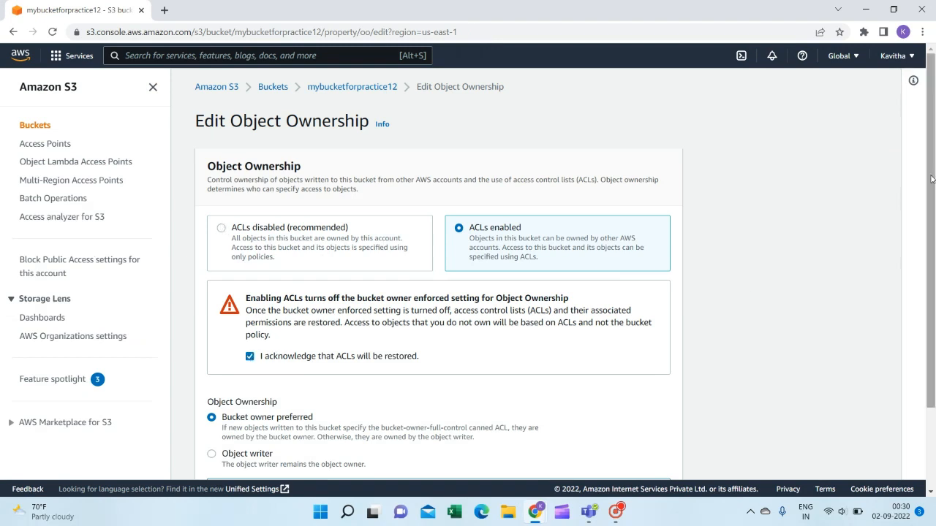
scroll(934, 182, "down", 3)
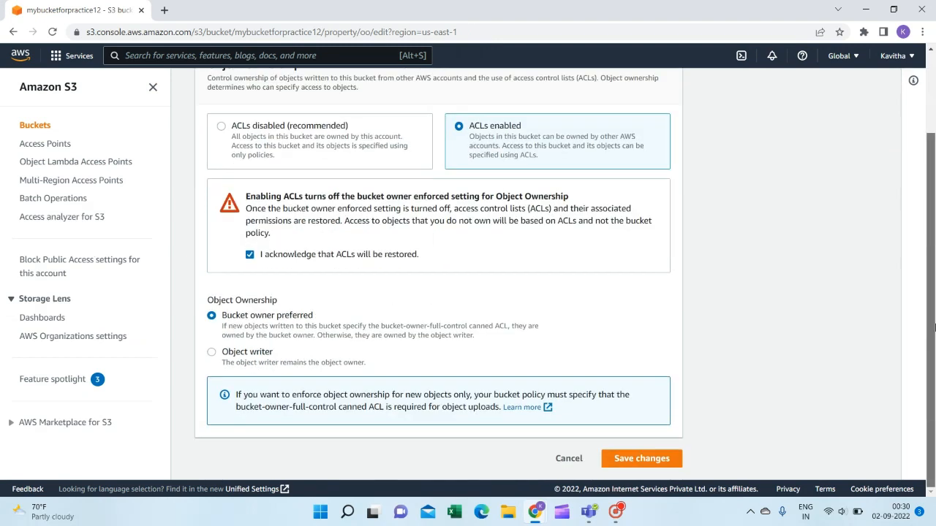
left_click(660, 459)
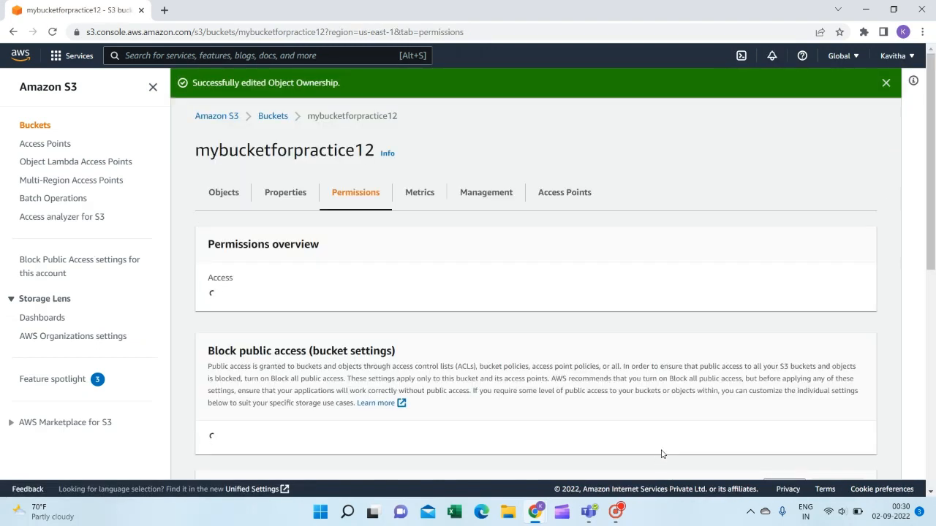
Check which actions are available for aws logo.png and return to the bucket's object list
left_click(230, 191)
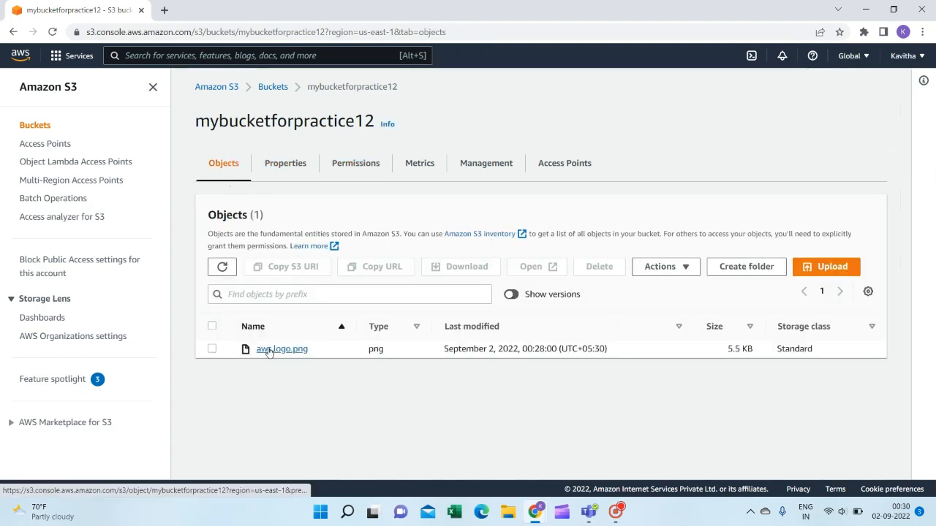
left_click(268, 350)
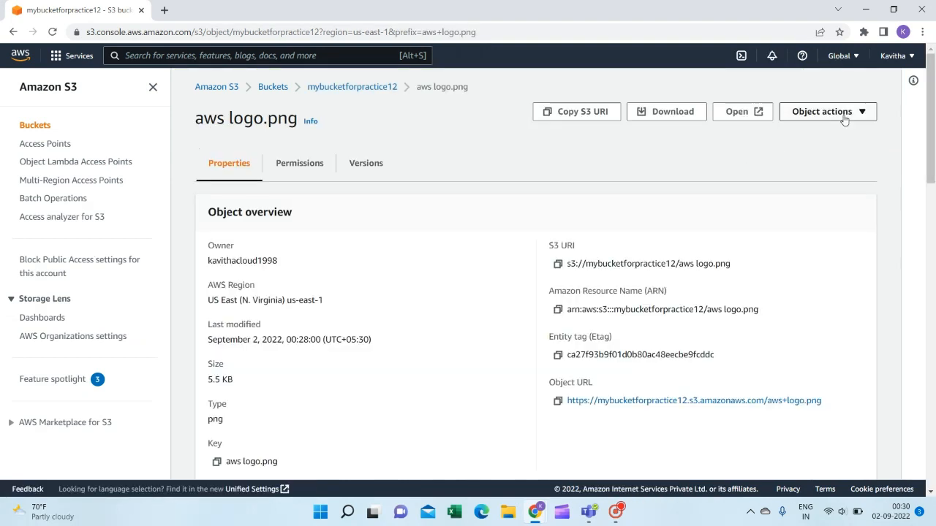
left_click(848, 115)
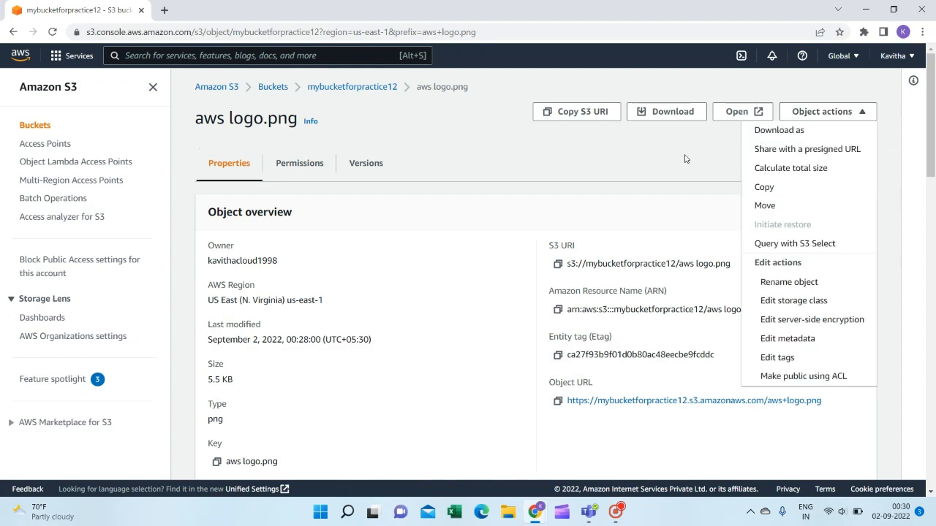
left_click(600, 176)
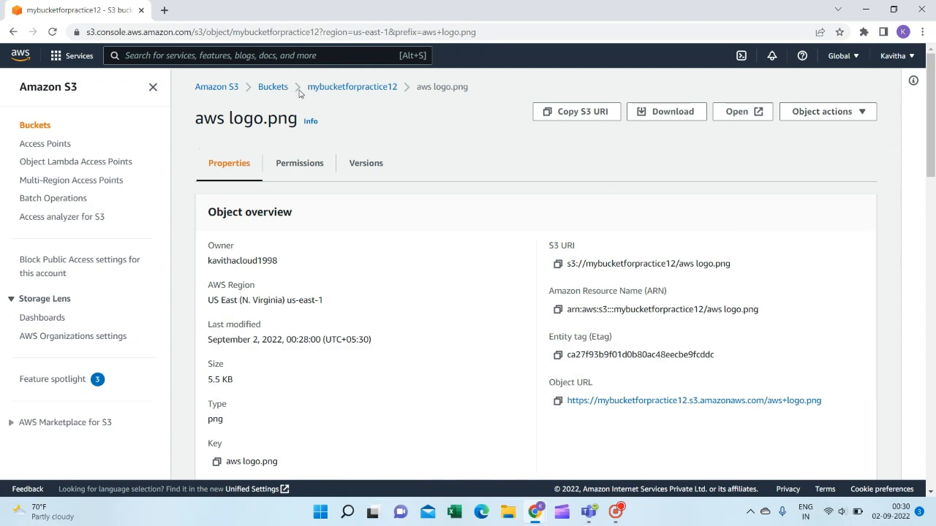
left_click(361, 87)
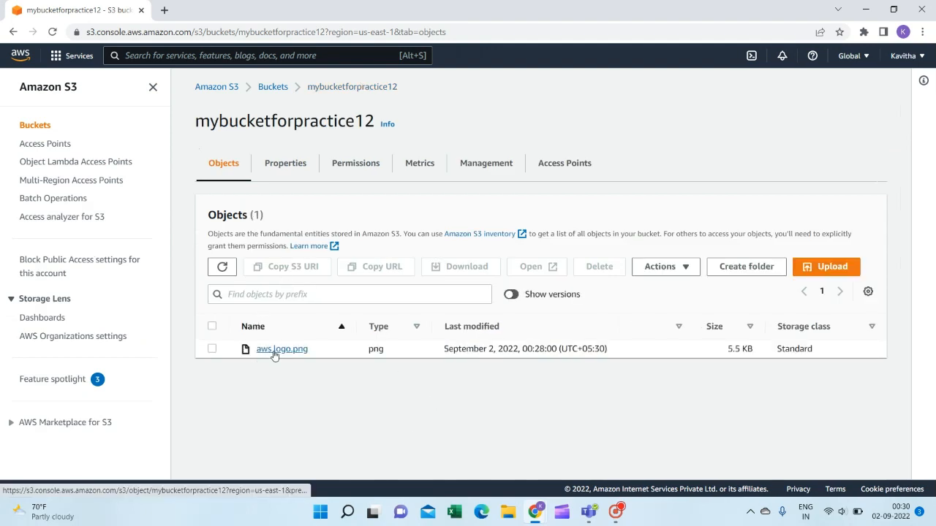
Make aws logo.png public using ACL and close the status page
left_click(277, 352)
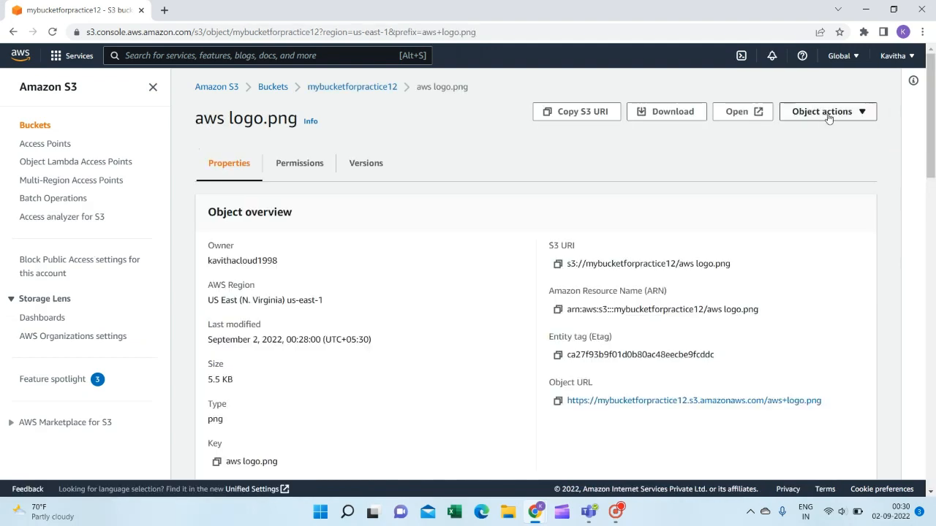
left_click(831, 114)
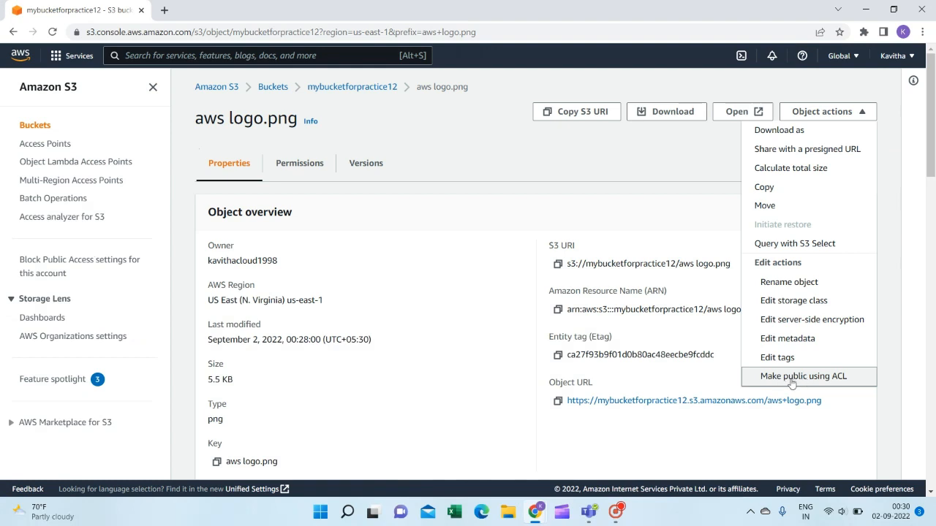
left_click(815, 380)
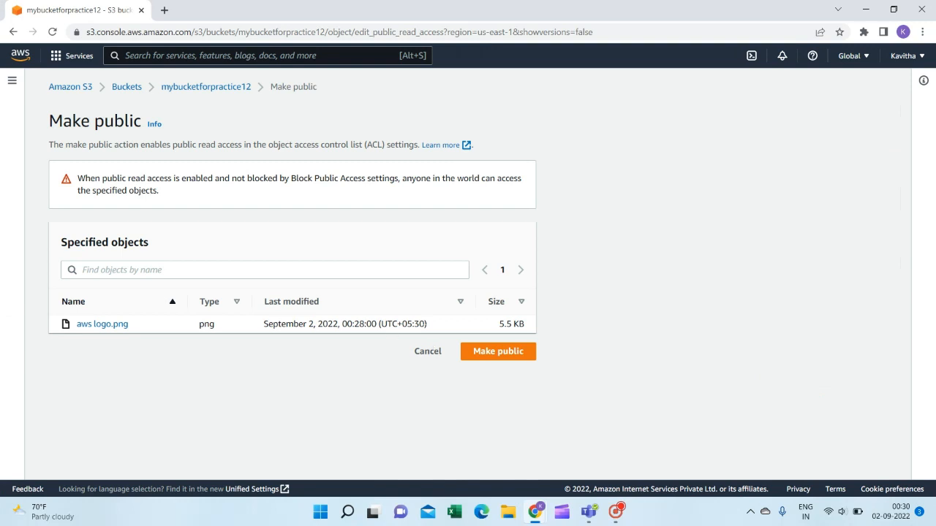
left_click(491, 354)
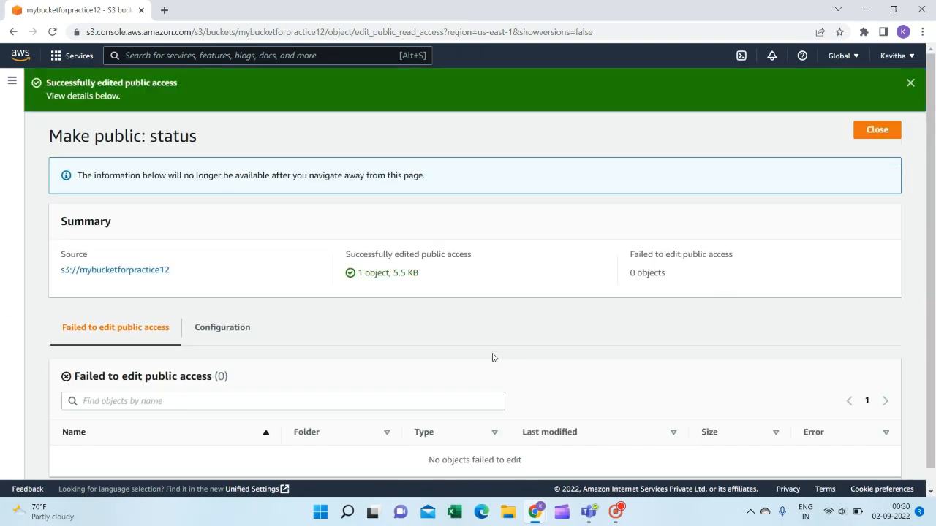
left_click(889, 136)
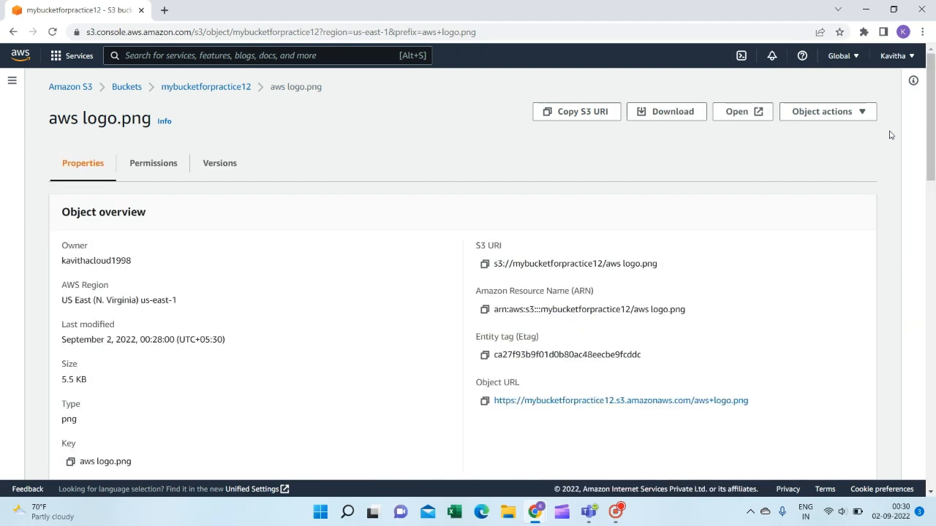
Copy the object URL of aws logo.png, load it in a new browser tab, and return to the S3 console
left_click(485, 402)
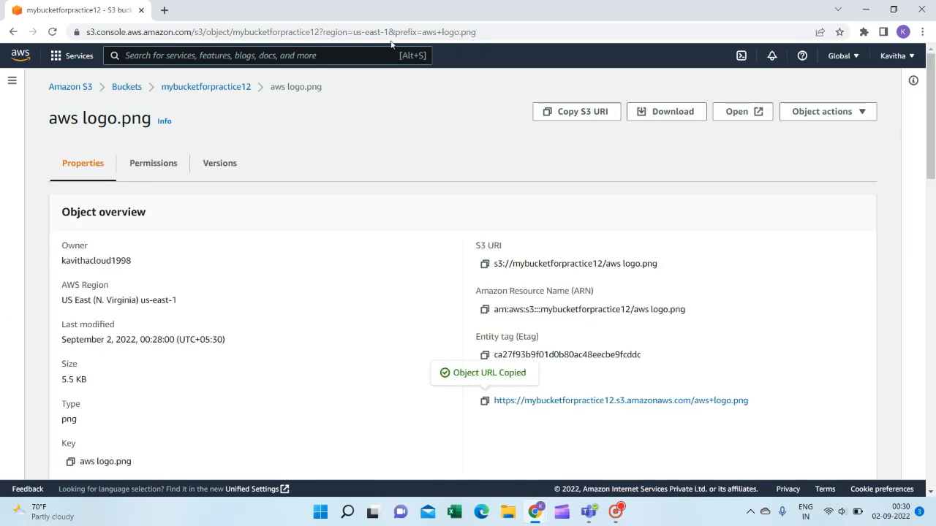
left_click(163, 11)
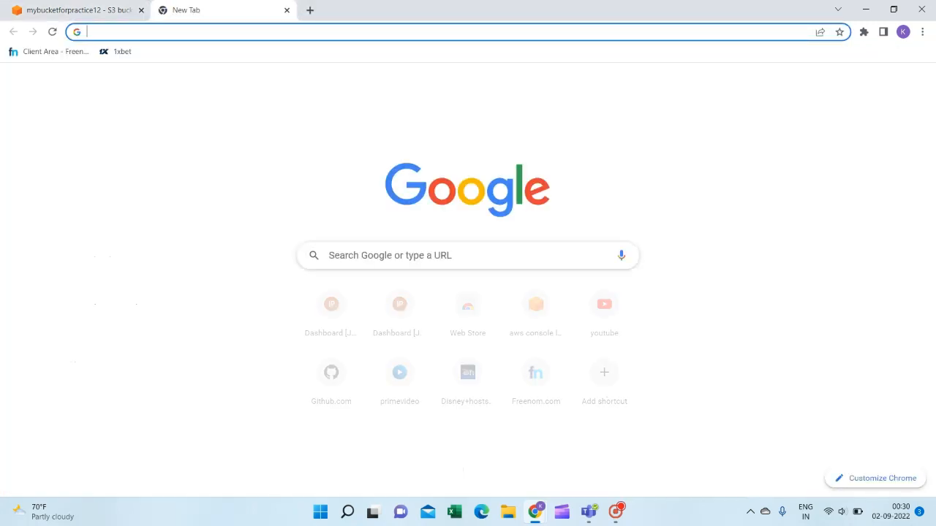
key("ctrl+v")
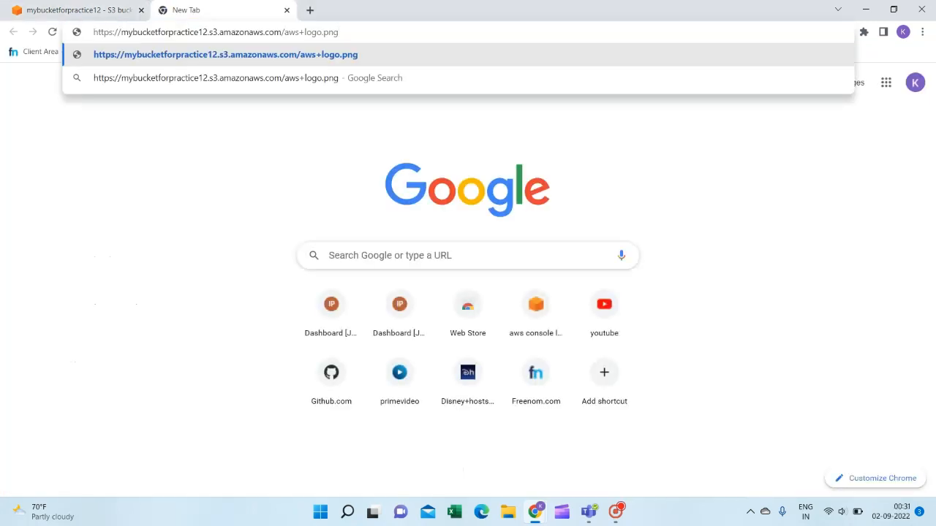
key("Return")
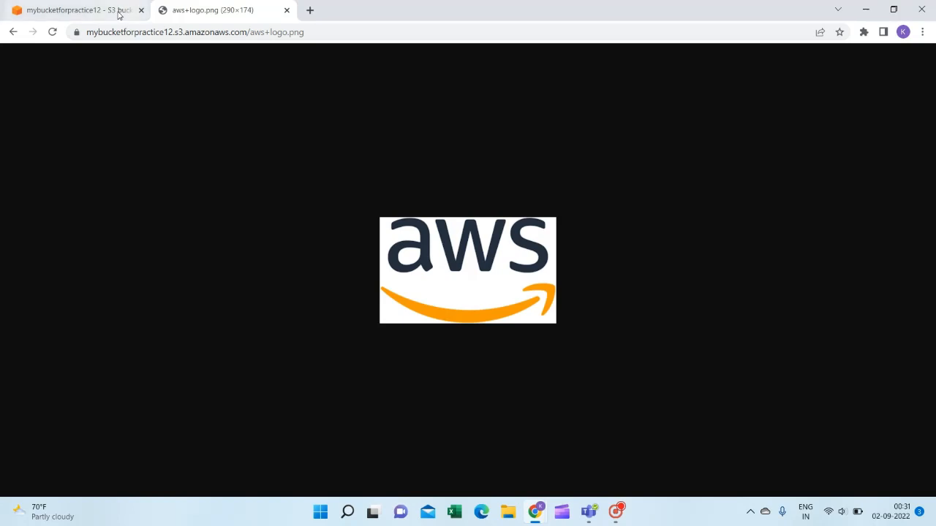
left_click(77, 11)
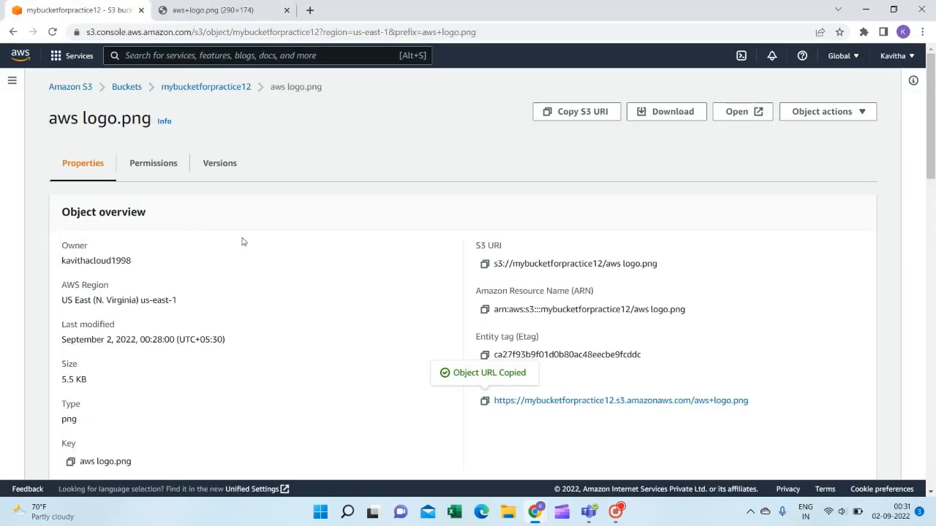